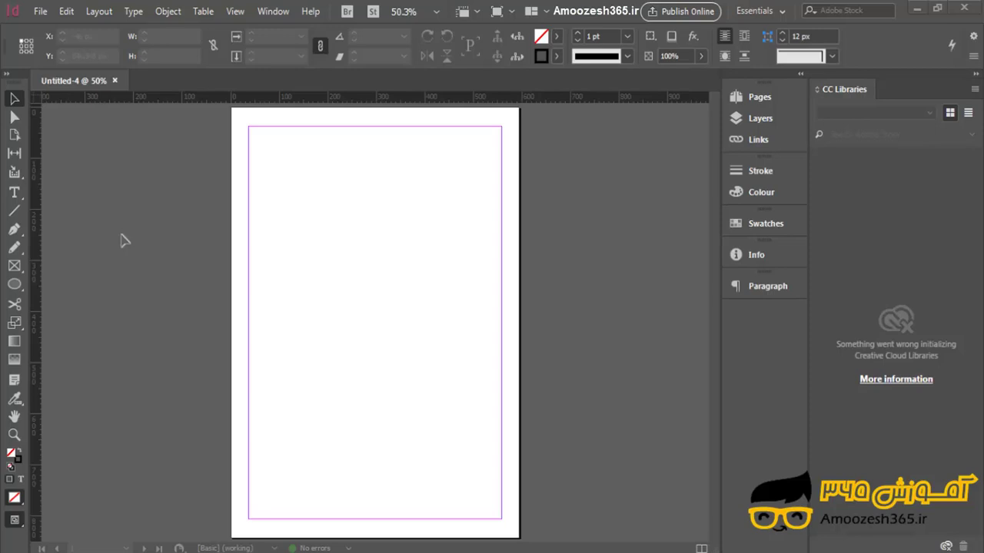
# - Draw a rectangle about 262 px wide and 224 px high around the middle of the page
pyautogui.click(21, 291)
pyautogui.click(21, 291)
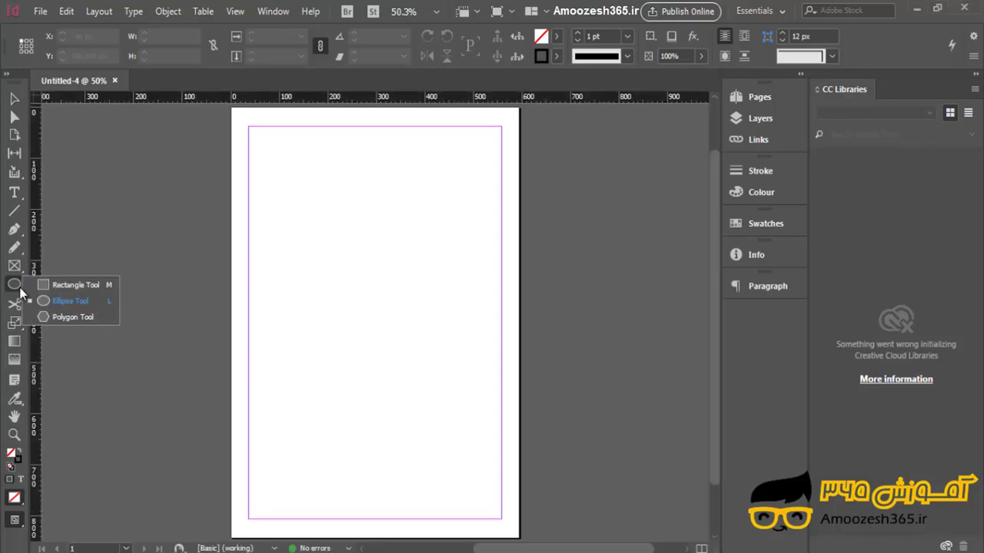
pyautogui.click(21, 290)
pyautogui.click(66, 287)
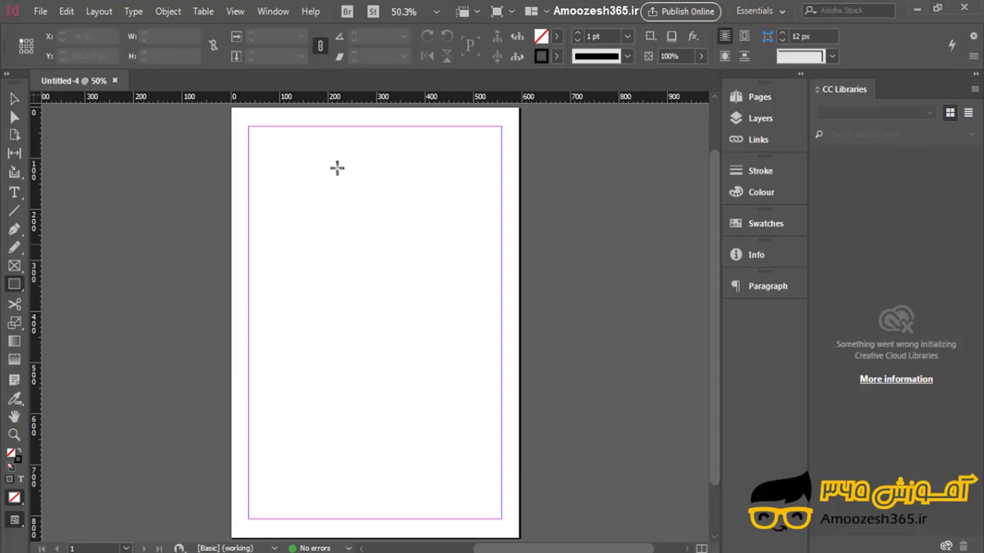
pyautogui.moveTo(309, 249); pyautogui.dragTo(429, 359)
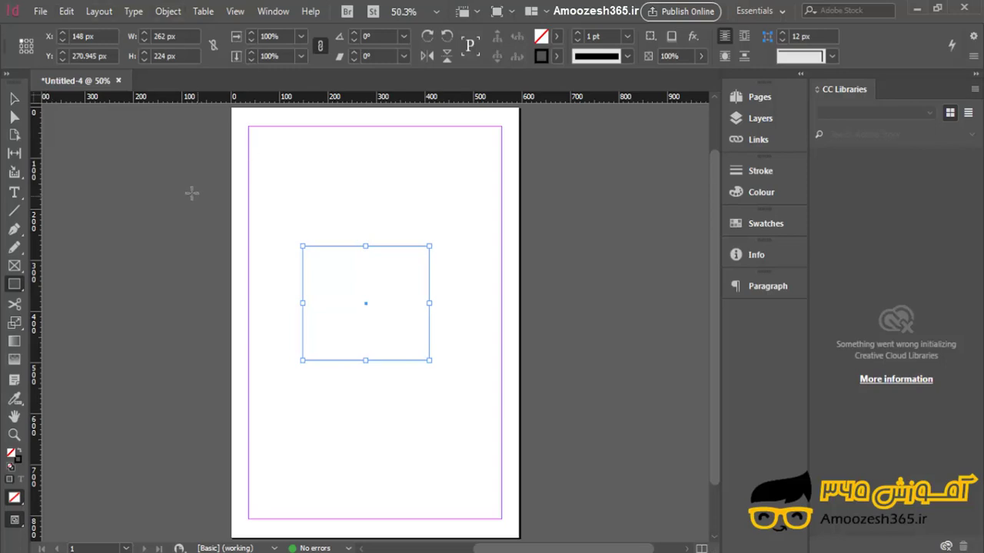
# - Begin saving the document under a new name, setting the file name to ind01.indd
pyautogui.click(44, 13)
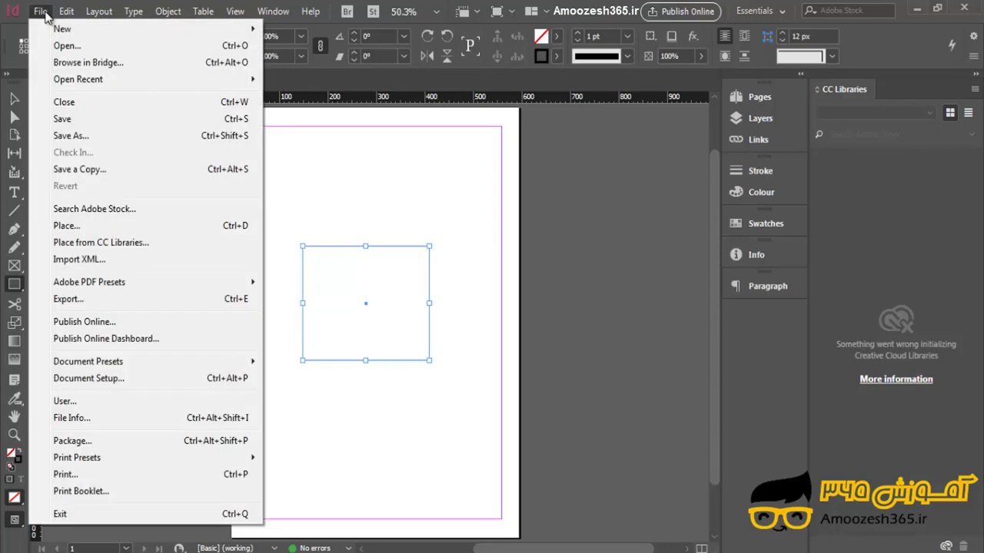
pyautogui.click(102, 154)
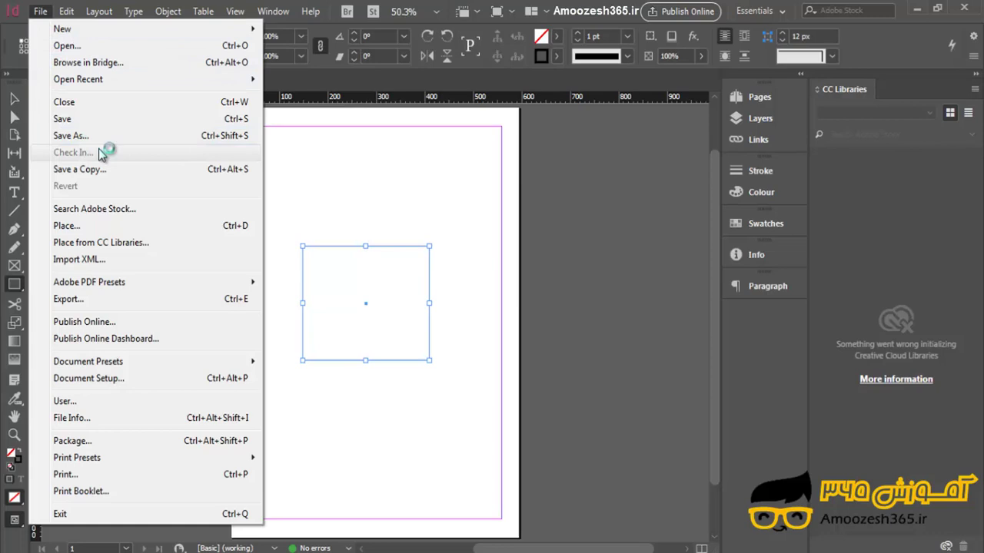
pyautogui.click(101, 155)
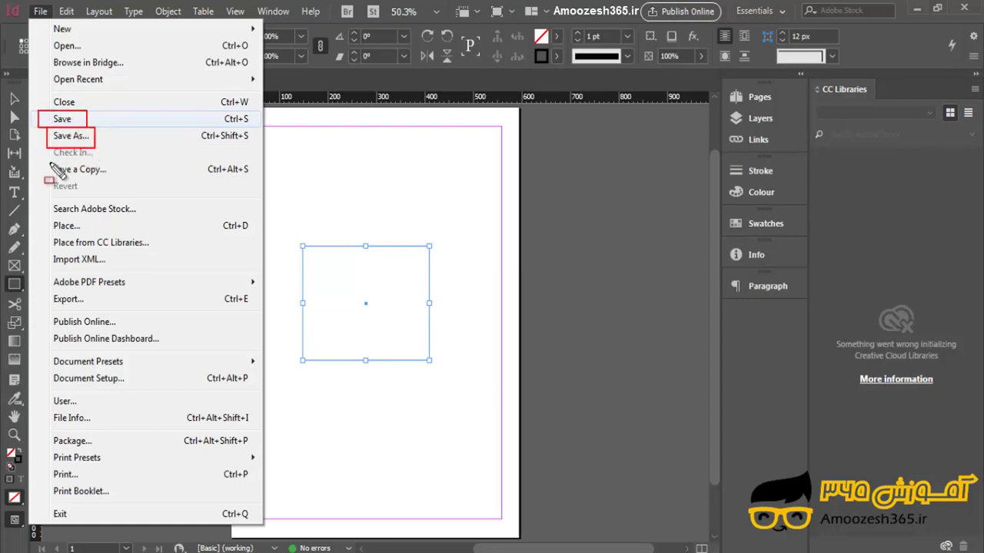
pyautogui.click(73, 121)
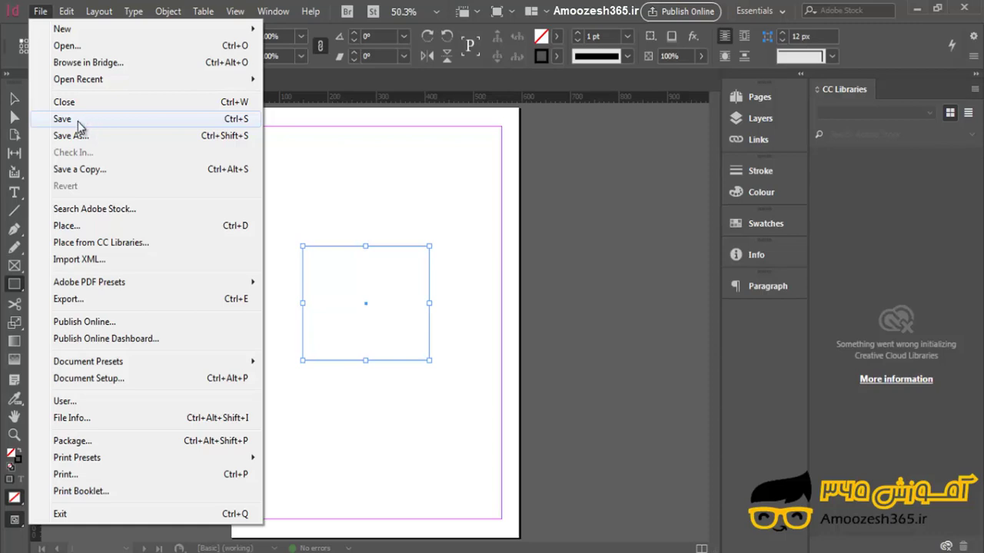
pyautogui.click(84, 136)
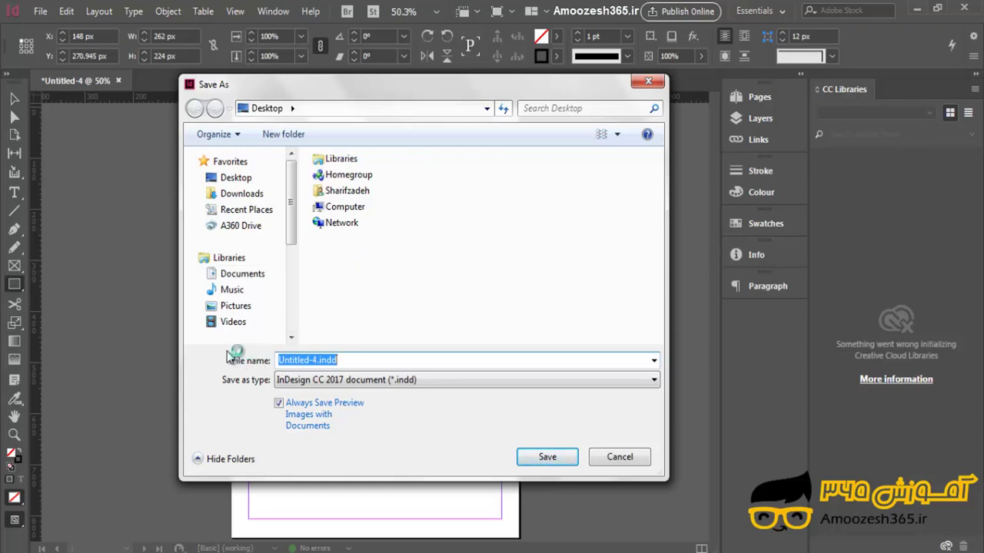
pyautogui.click(314, 359)
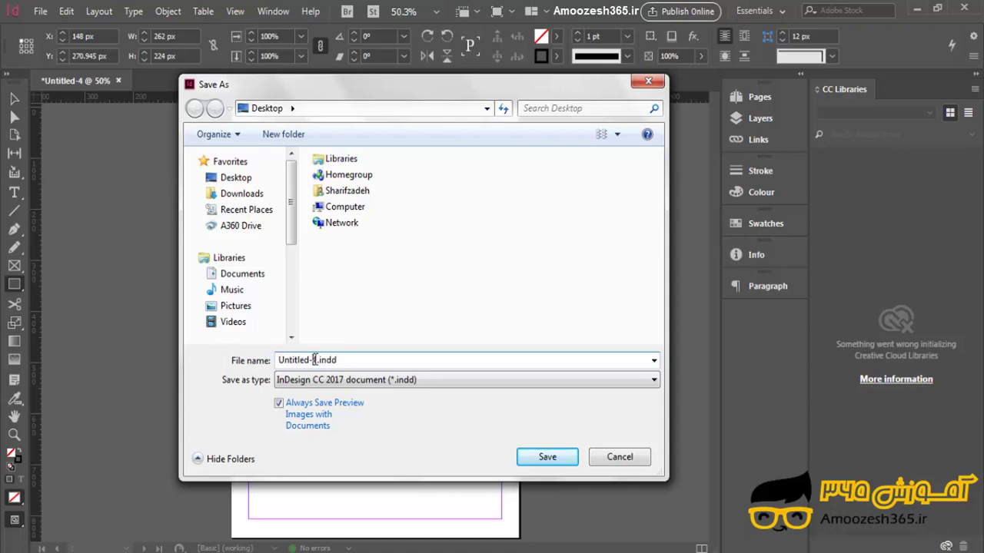
pyautogui.moveTo(314, 359); pyautogui.dragTo(224, 363)
pyautogui.press('BackSpace')
pyautogui.write('ind')
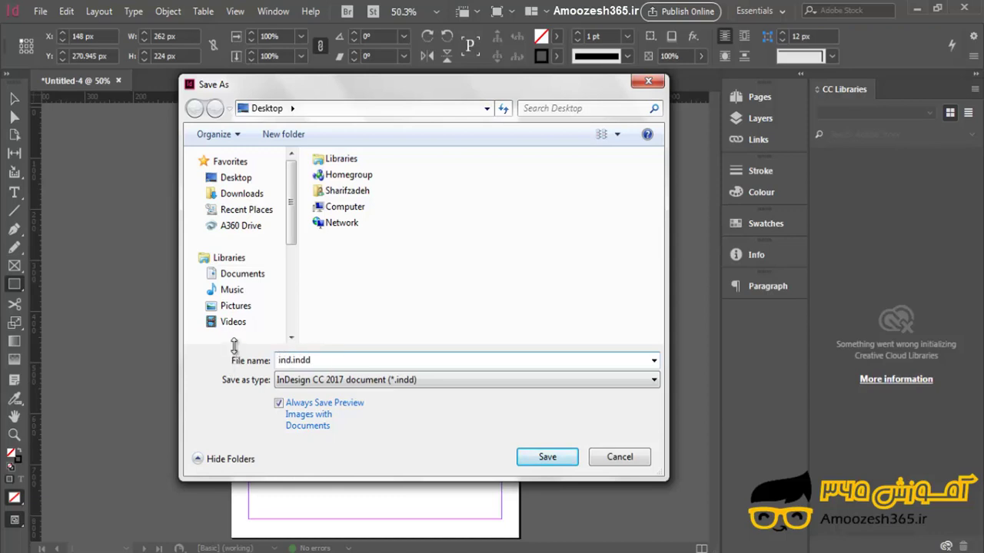
pyautogui.write('01')
# - Examine the available save formats: InDesign CC 2017 document, InDesign CC 2017 template and InDesign CS4 or later (IDML)
pyautogui.click(371, 385)
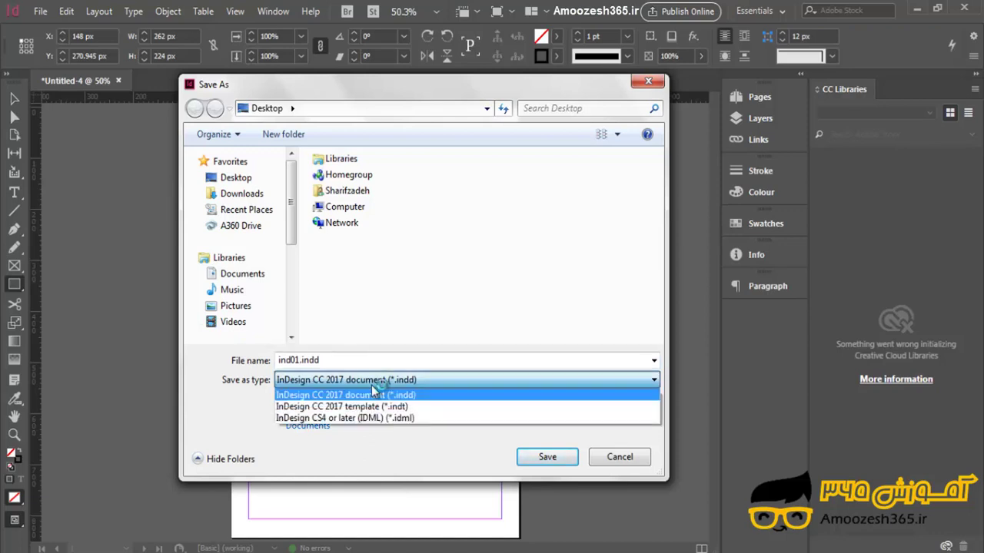
pyautogui.click(398, 385)
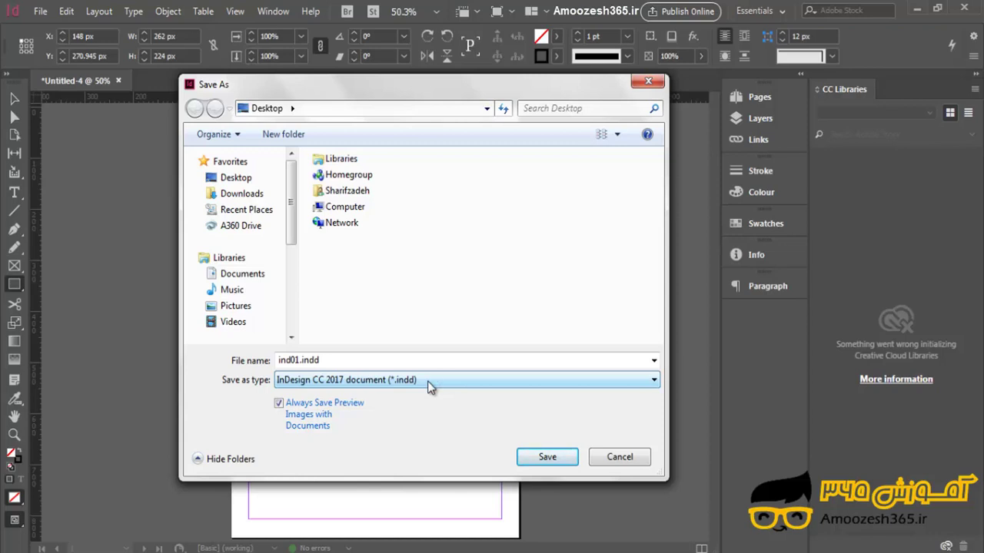
pyautogui.click(427, 381)
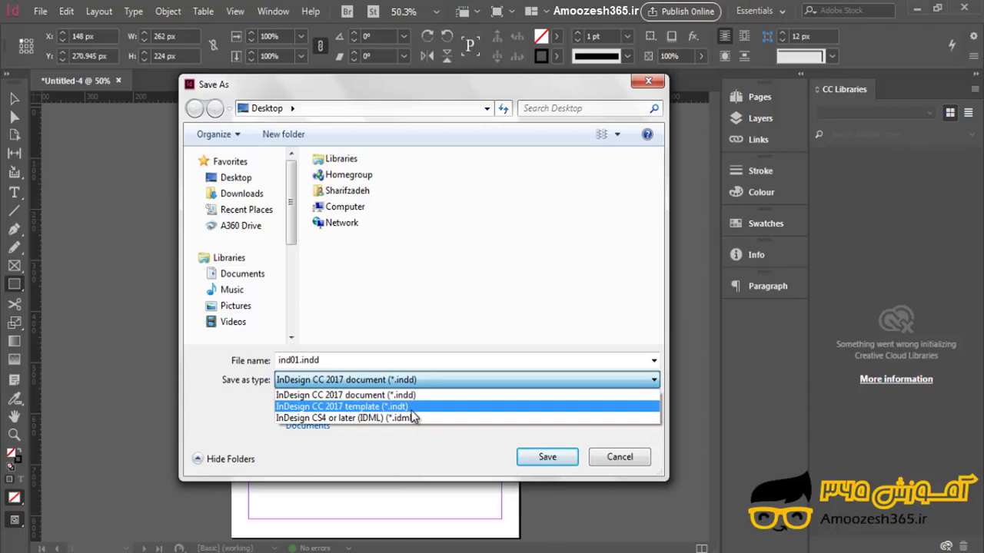
pyautogui.click(426, 408)
pyautogui.click(410, 413)
pyautogui.click(409, 411)
pyautogui.click(410, 413)
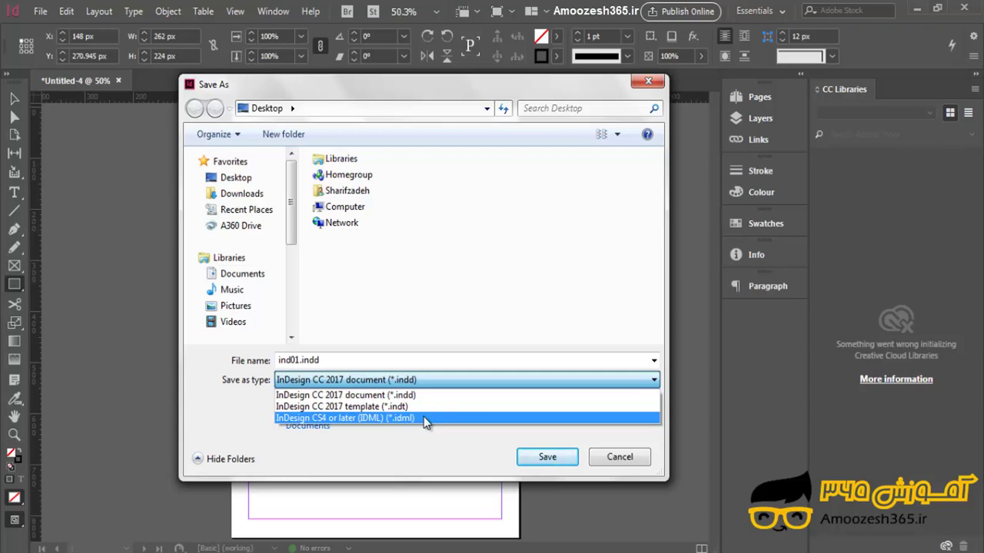
pyautogui.press('Escape')
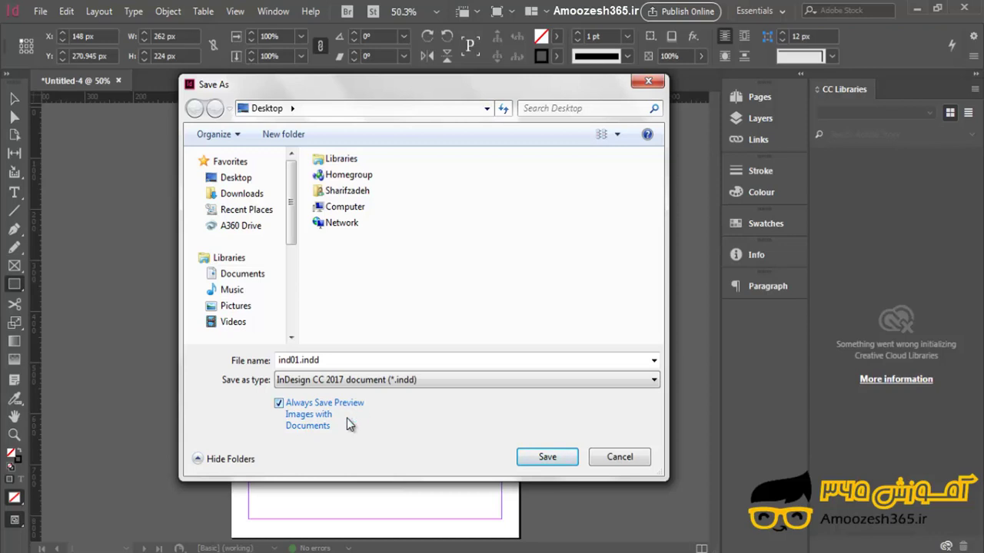
# - Save the file to the Desktop as an InDesign CC 2017 document
pyautogui.click(225, 182)
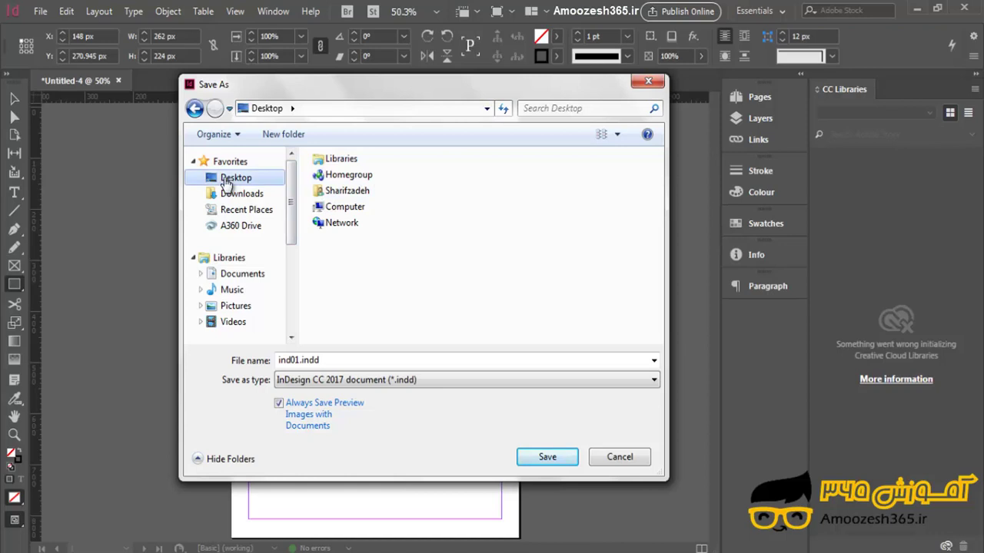
pyautogui.click(561, 462)
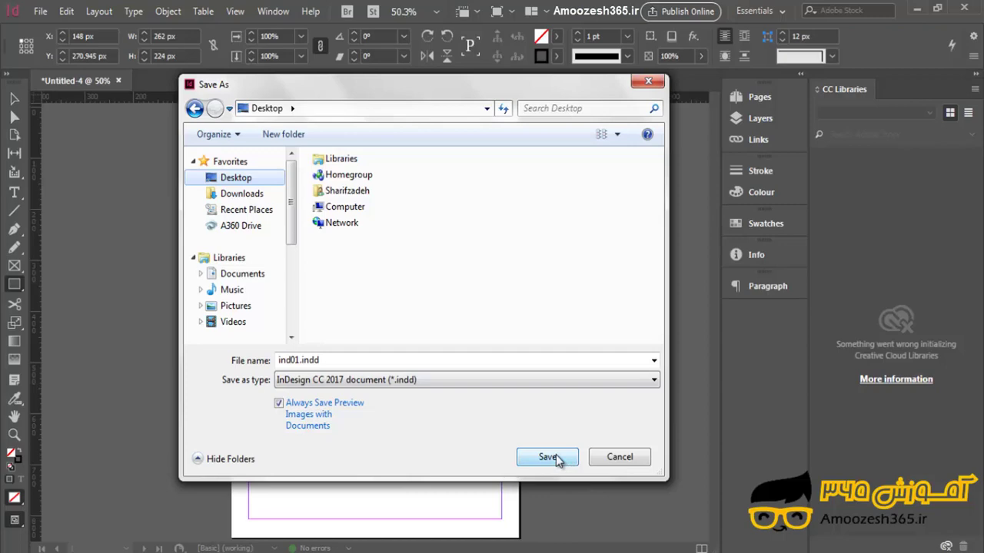
pyautogui.click(556, 456)
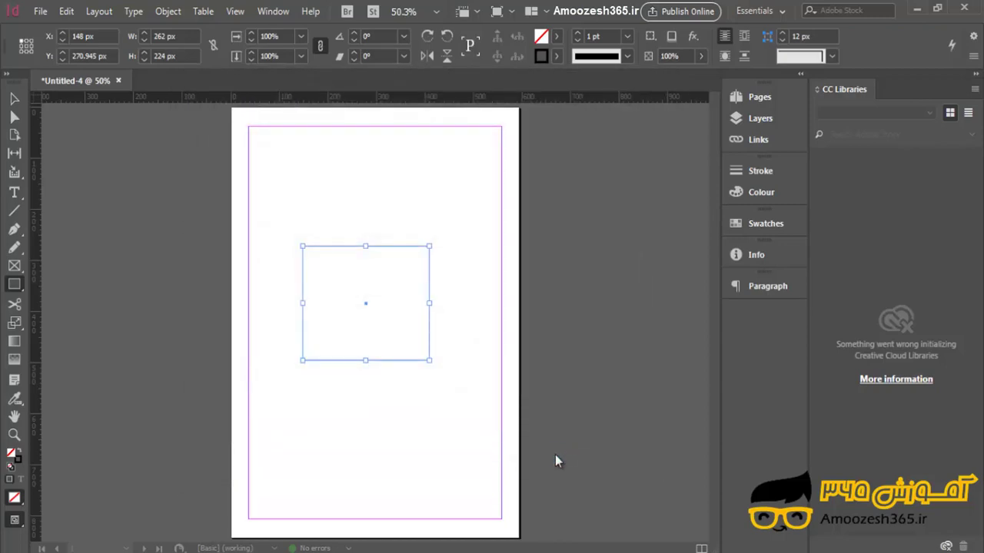
# - Save a copy of the document on the Desktop as ind02.indd and check the file there
pyautogui.click(40, 11)
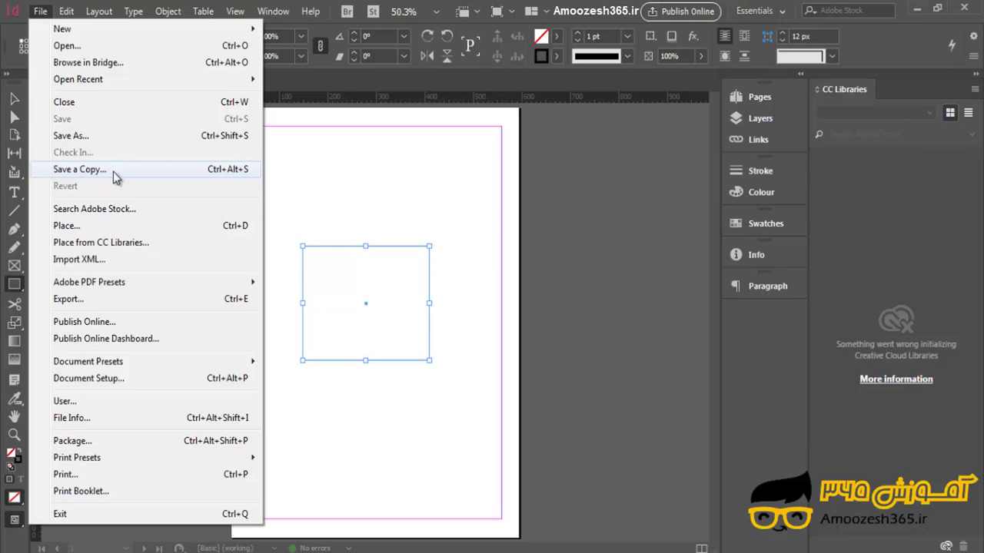
pyautogui.click(113, 171)
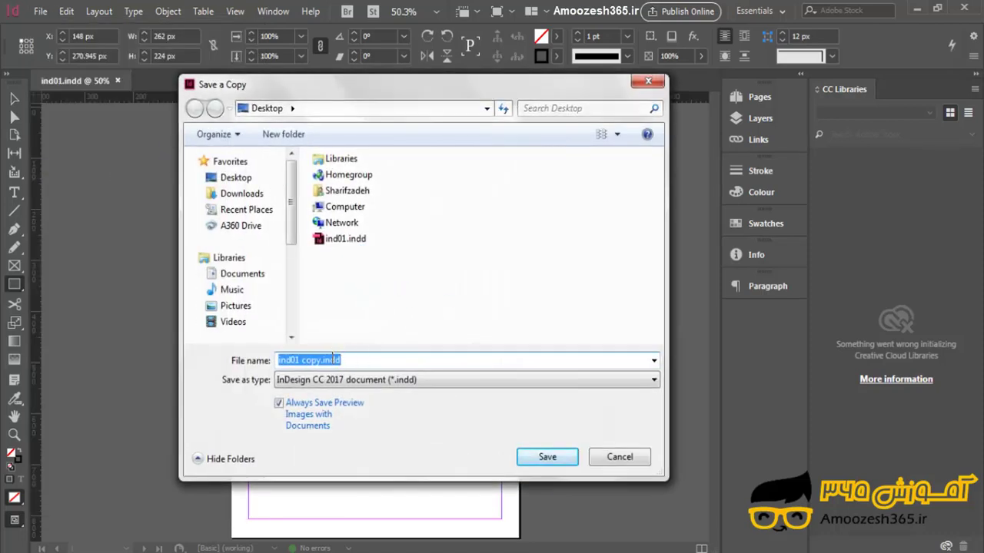
pyautogui.moveTo(320, 360); pyautogui.dragTo(271, 362)
pyautogui.write('ind02')
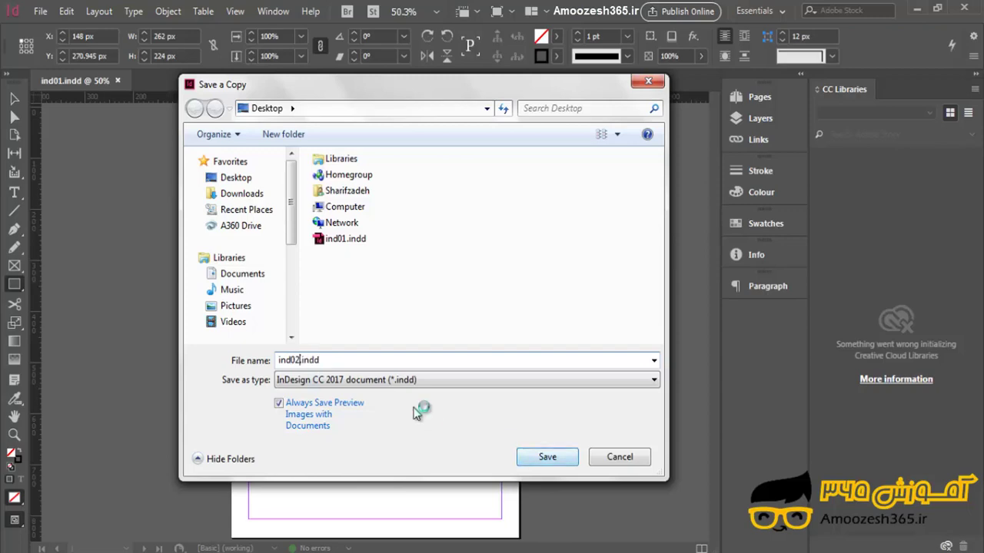
pyautogui.click(547, 457)
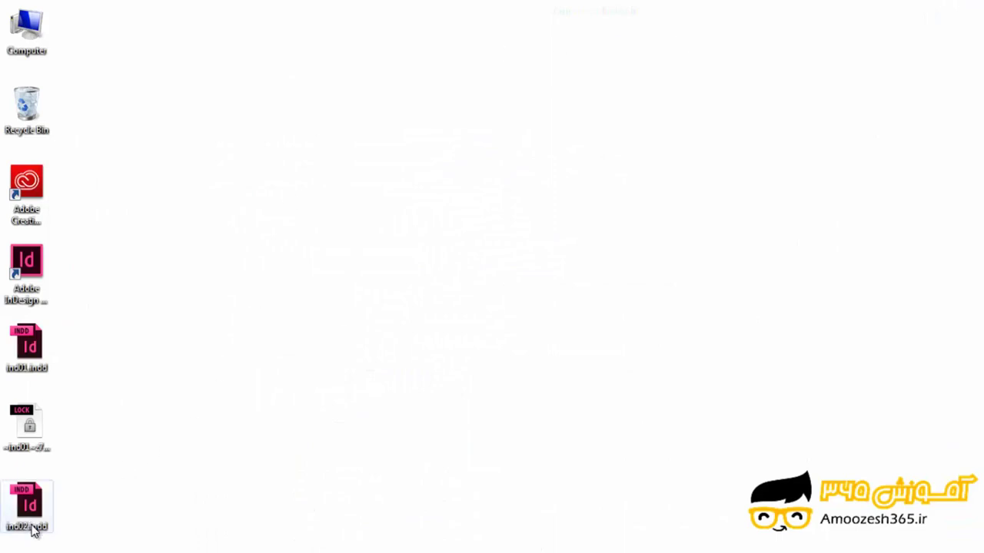
pyautogui.click(28, 530)
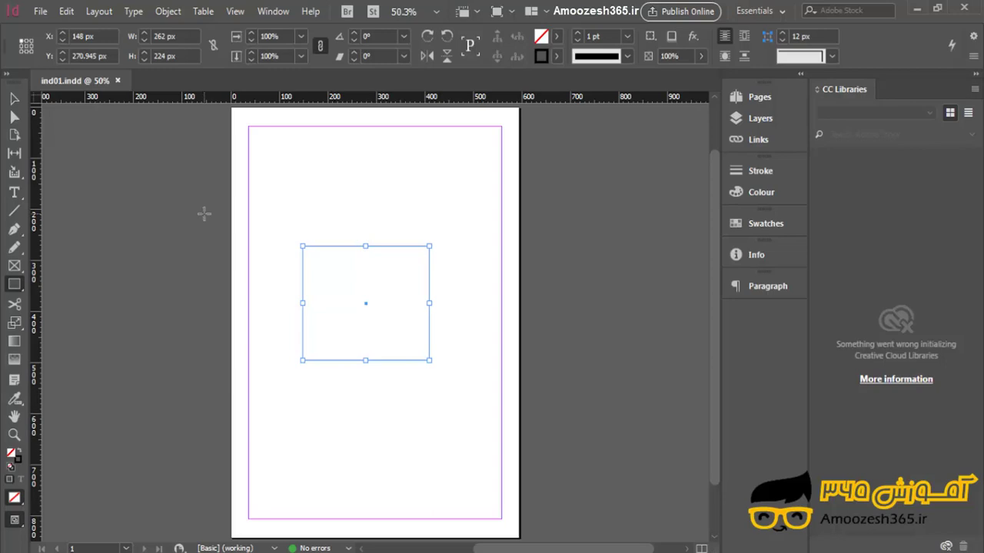
# - Examine the Undo and Redo commands and their shortcuts, and deselect the rectangle
pyautogui.click(67, 12)
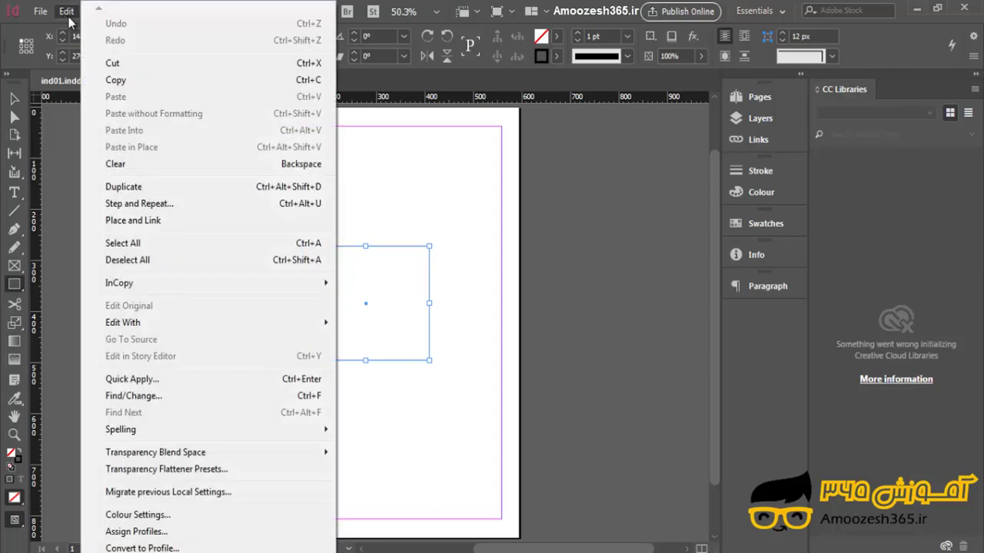
pyautogui.click(125, 28)
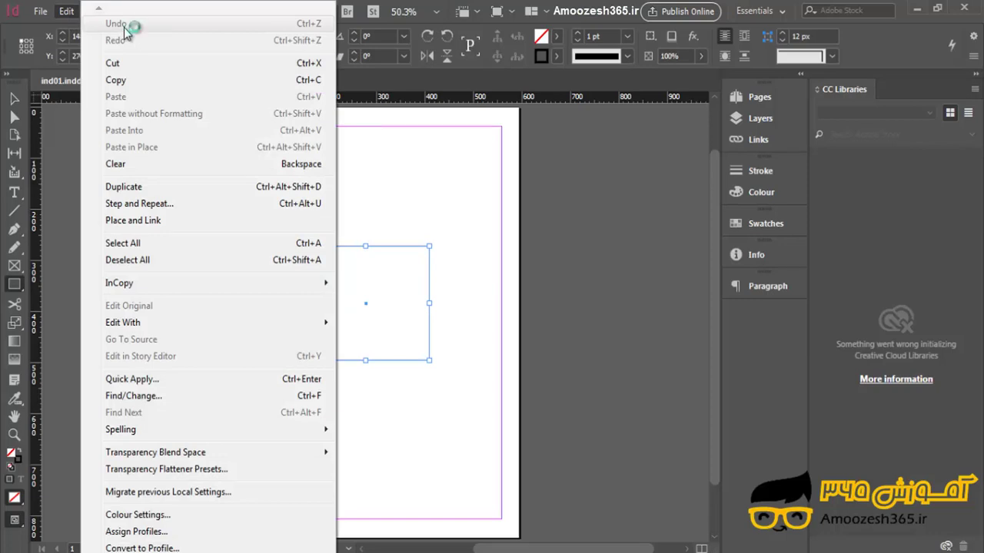
pyautogui.click(294, 24)
pyautogui.click(254, 24)
pyautogui.click(259, 23)
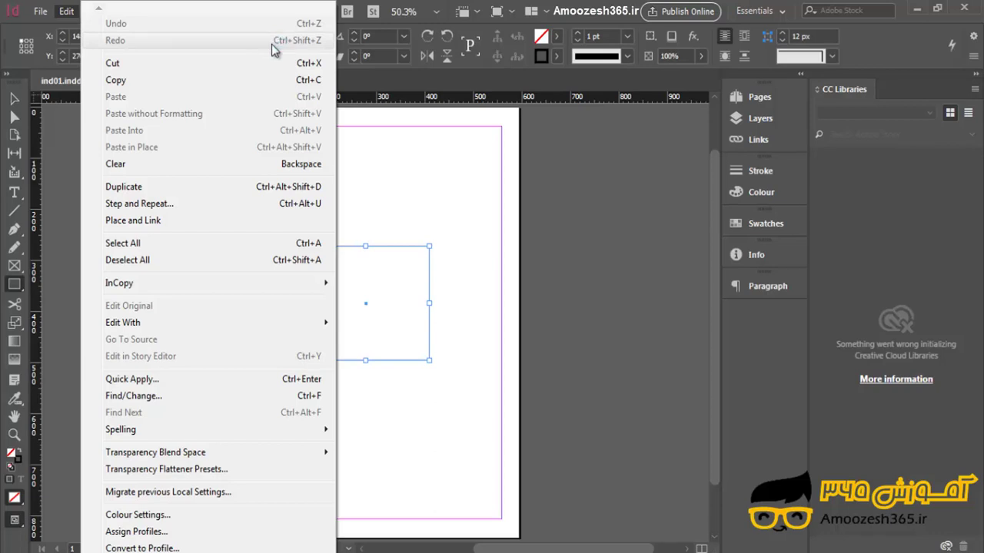
pyautogui.click(270, 49)
pyautogui.click(270, 48)
pyautogui.click(394, 212)
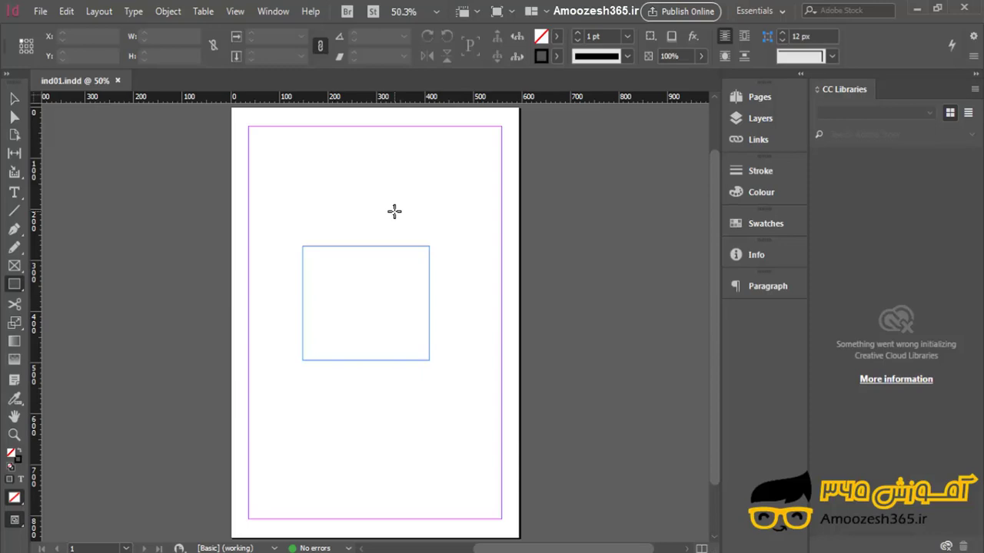
# - Check the Revert command, and draw an ellipse about 158 px wide and 130 px high above the rectangle
pyautogui.click(39, 11)
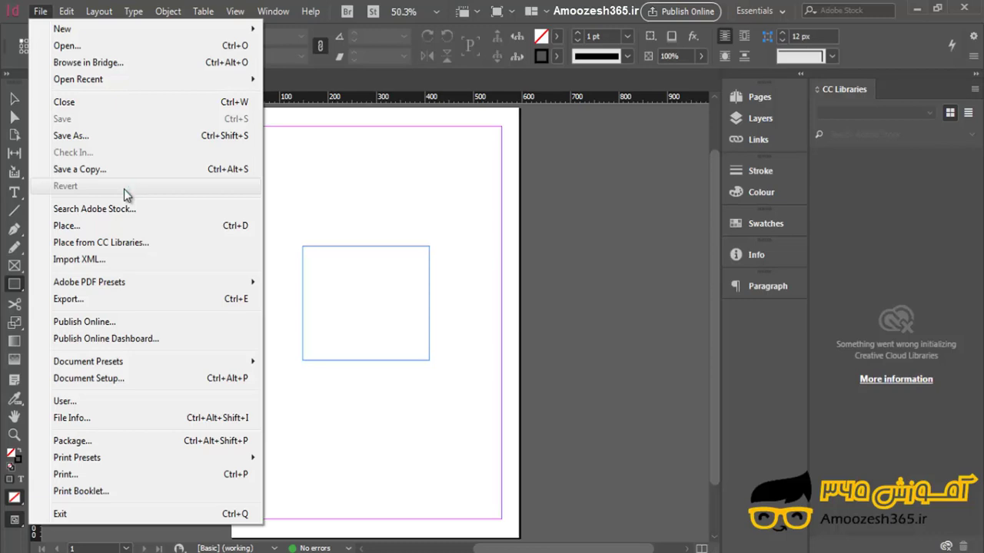
pyautogui.click(336, 202)
pyautogui.press('l')
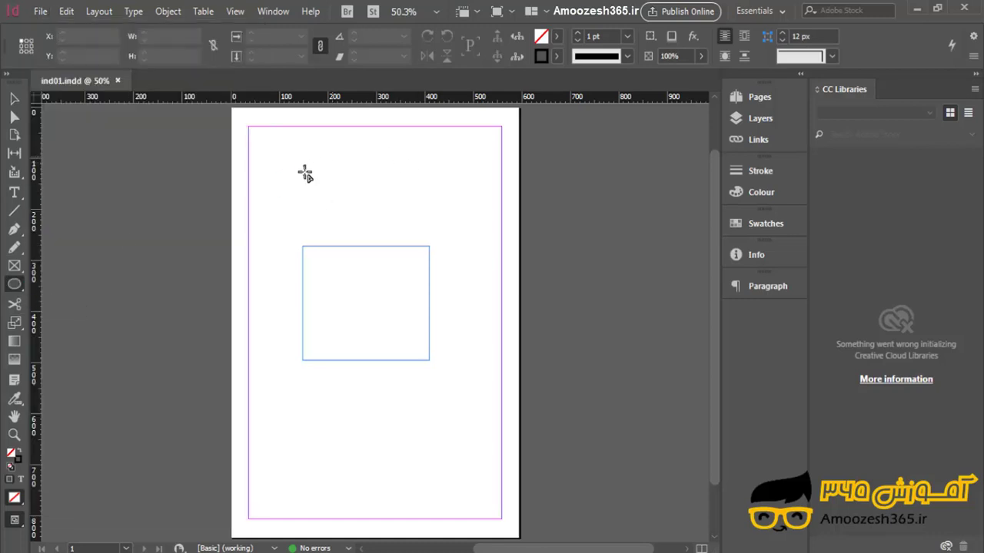
pyautogui.moveTo(294, 159); pyautogui.dragTo(371, 225)
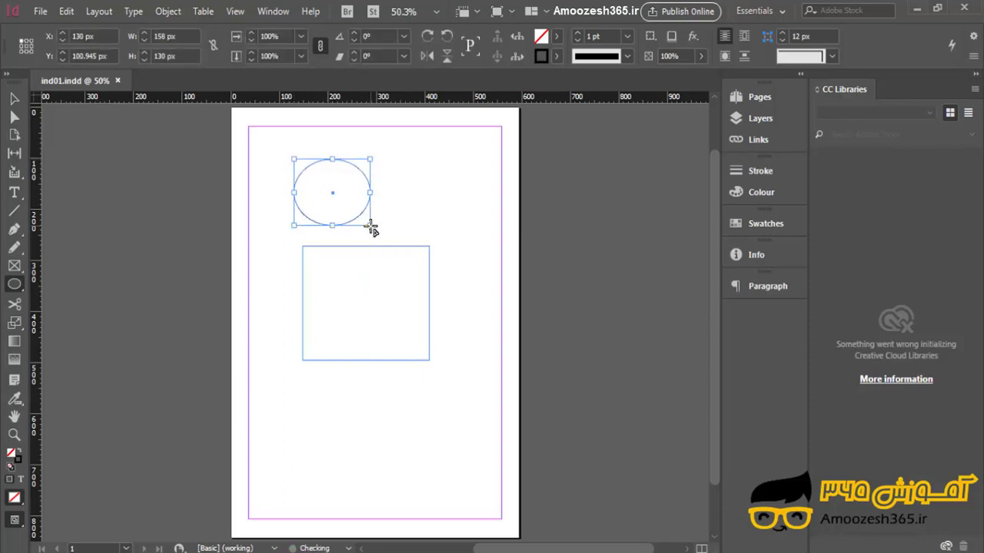
# - Draw a hexagon about 164 px wide and 130 px high below the rectangle with the Polygon Tool
pyautogui.click(18, 285)
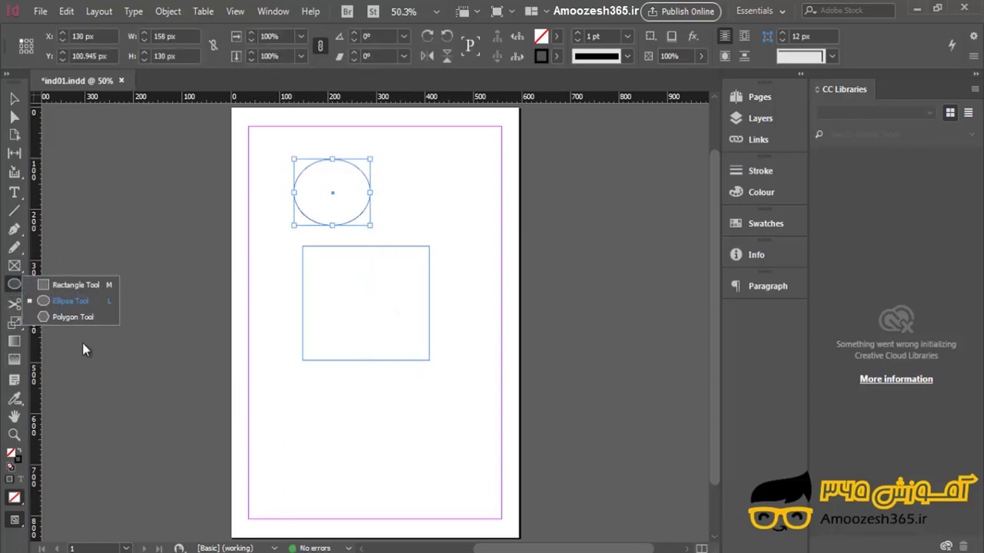
pyautogui.click(70, 316)
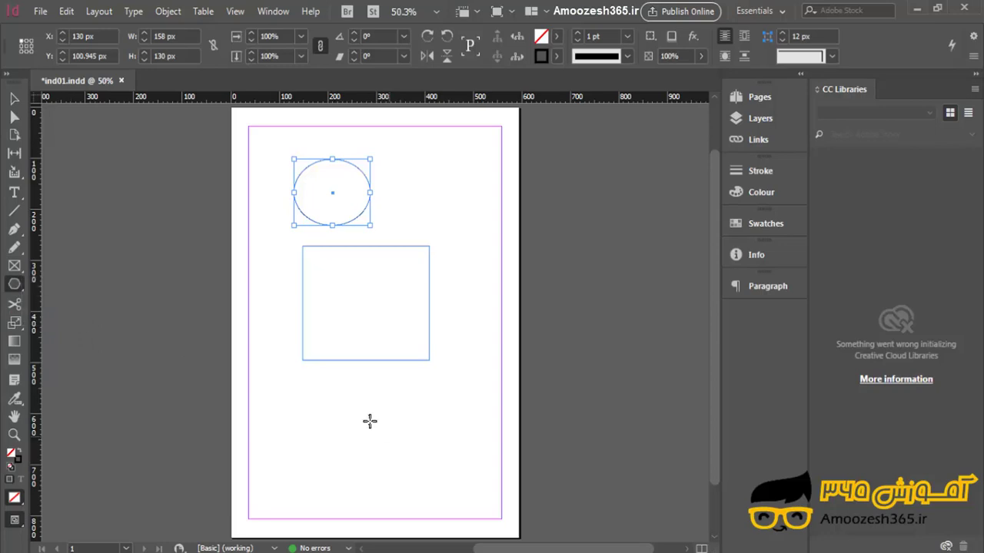
pyautogui.moveTo(350, 396); pyautogui.dragTo(430, 462)
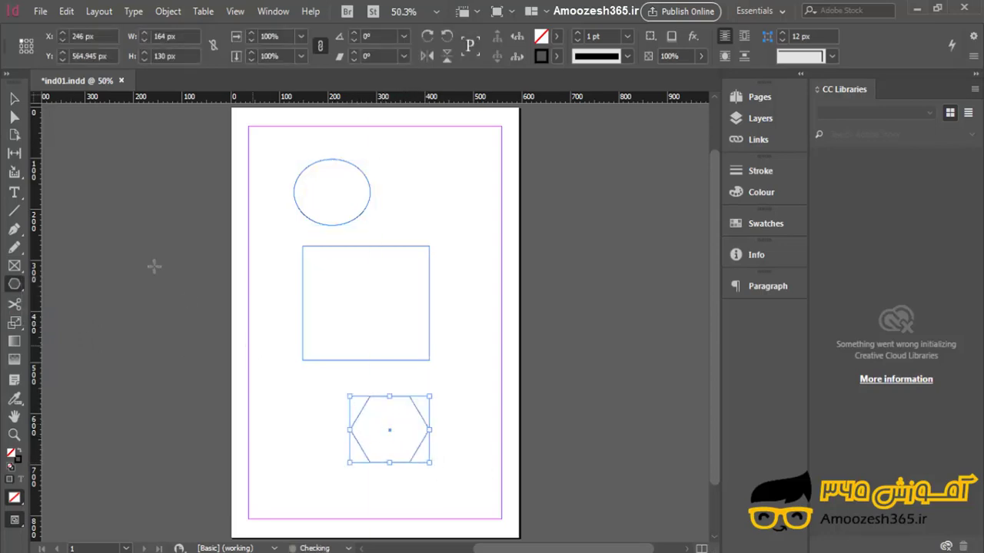
# - Revert ind01.indd to its last saved version
pyautogui.click(40, 11)
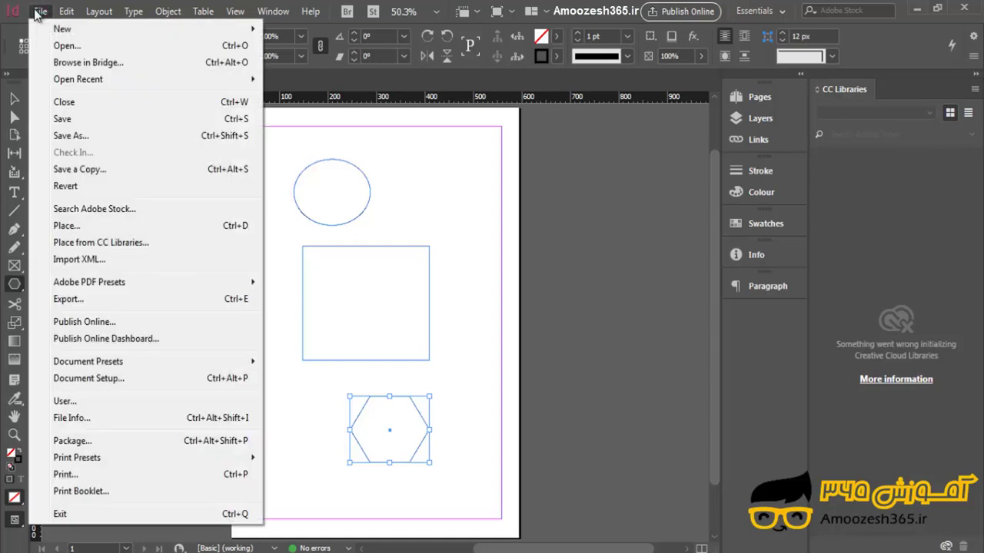
pyautogui.click(83, 193)
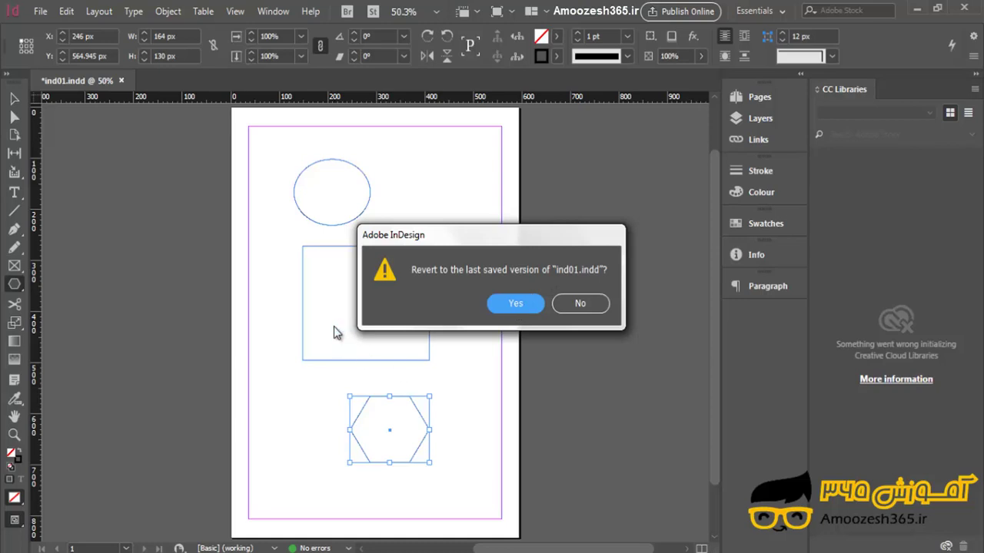
pyautogui.click(511, 305)
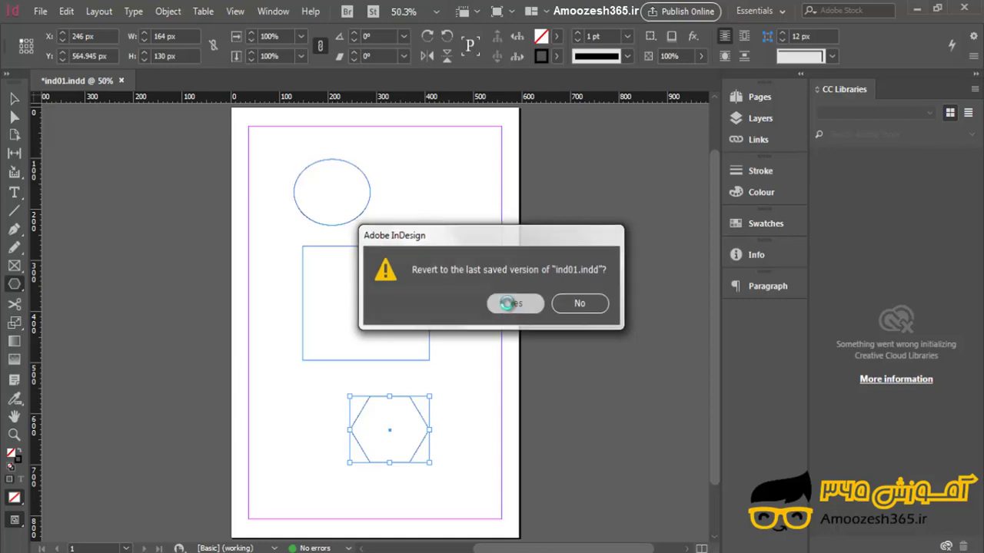